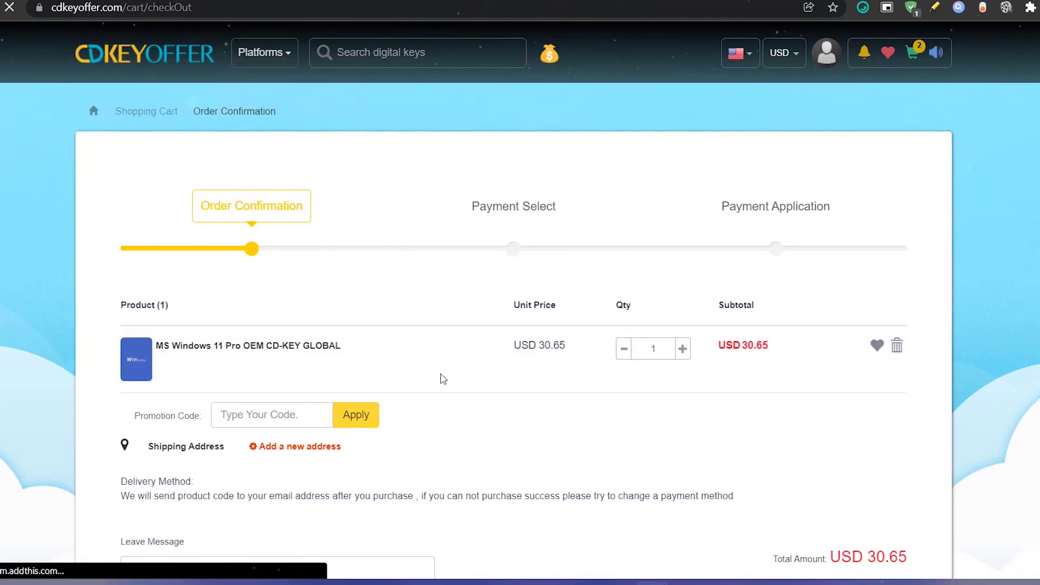
Apply the promotion code MTS20 to the Windows 11 Pro OEM key and submit the order
{"action": "left_click", "coordinate": [295, 419]}
{"action": "type", "text": "MTS20"}
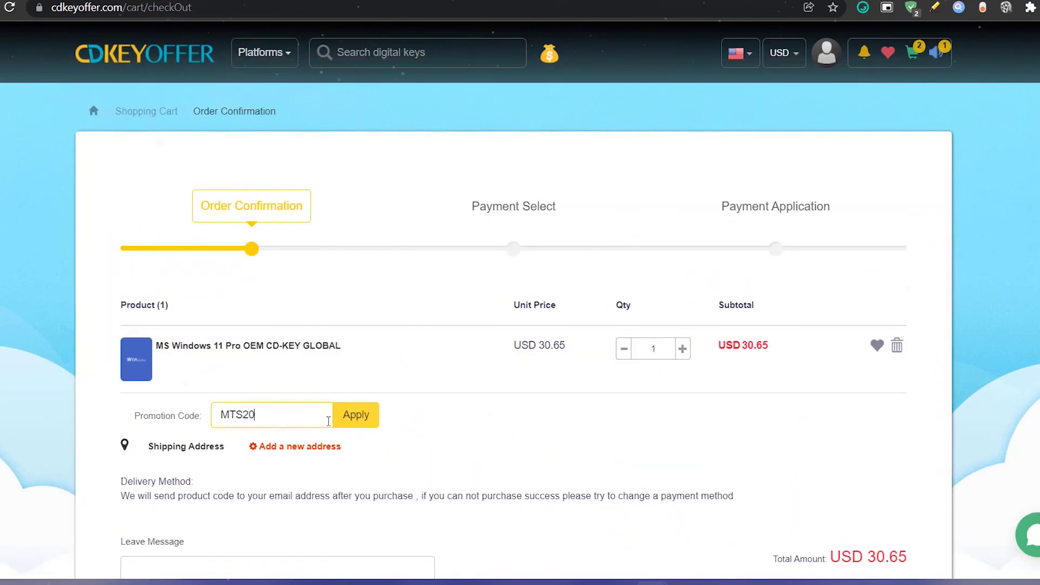
{"action": "key", "text": "Return"}
{"action": "scroll", "coordinate": [594, 372], "scroll_direction": "down", "scroll_amount": 3}
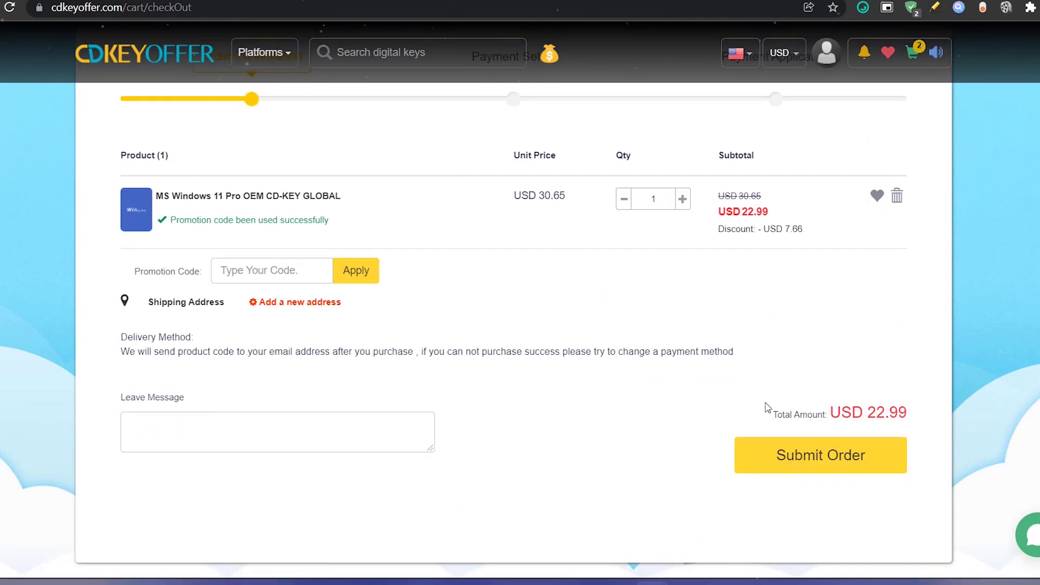
{"action": "left_click_drag", "start_coordinate": [636, 365], "coordinate": [913, 407]}
{"action": "left_click", "coordinate": [820, 455]}
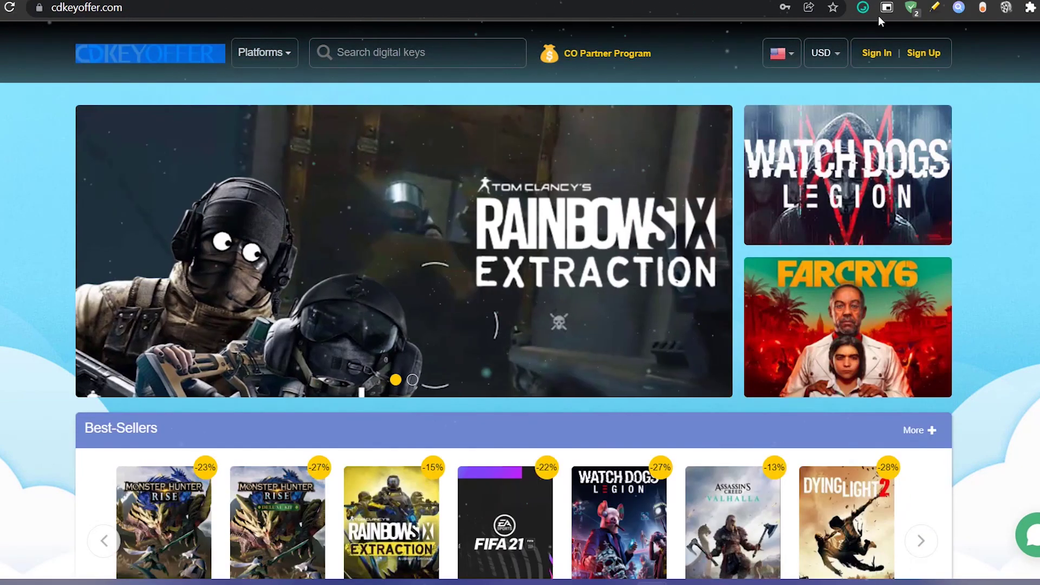
Search the CDKeyOffer store for WINDOWS 11
{"action": "left_click", "coordinate": [381, 50]}
{"action": "type", "text": "WINDOWS 11"}
{"action": "key", "text": "Return"}
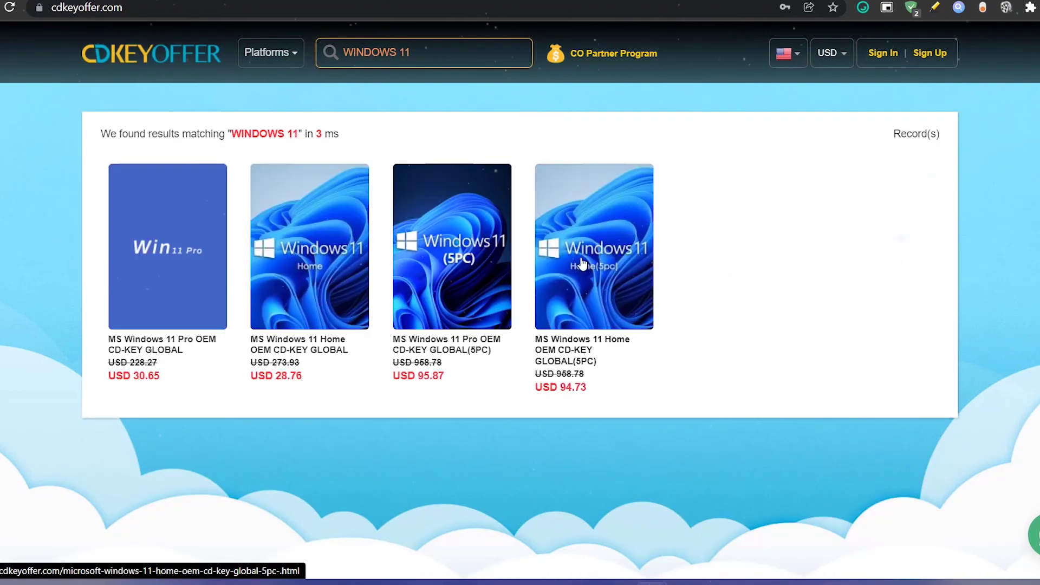
{"action": "type", "text": "0"}
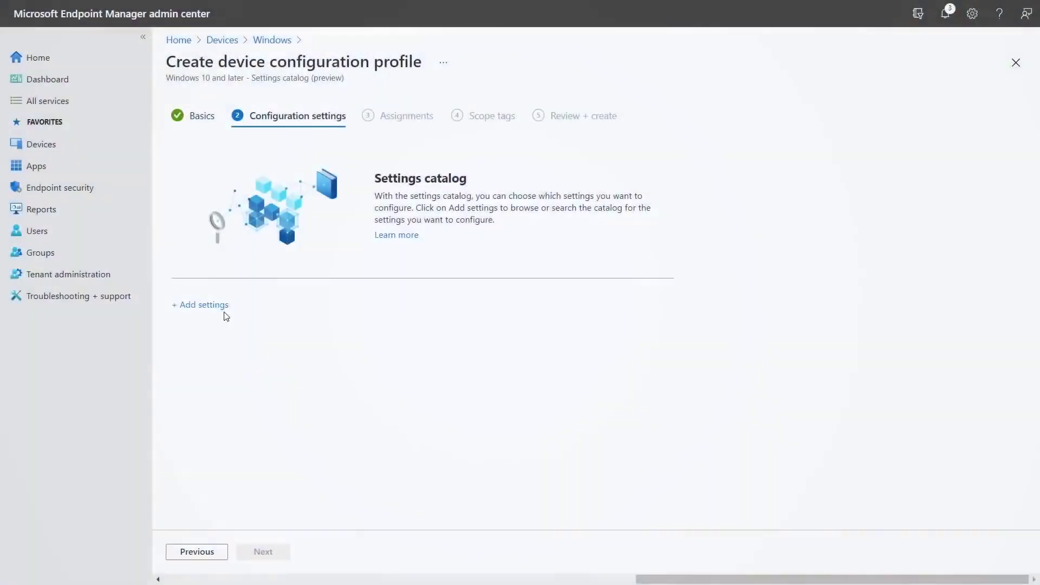
{"action": "left_click", "coordinate": [224, 313]}
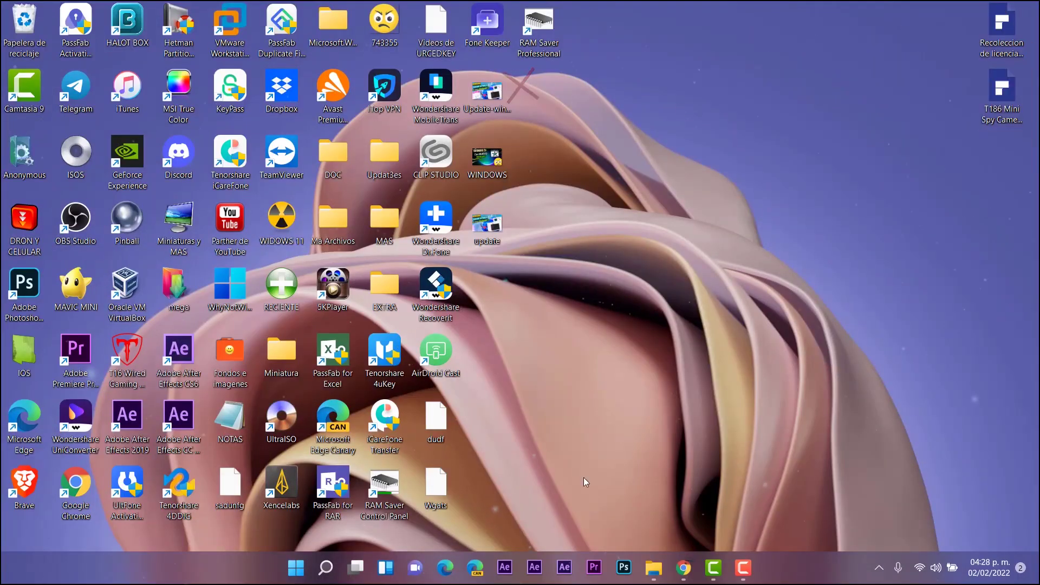
Launch RAM Saver Professional from the desktop and bring up its control window from the hidden tray items
{"action": "double_click", "coordinate": [539, 30]}
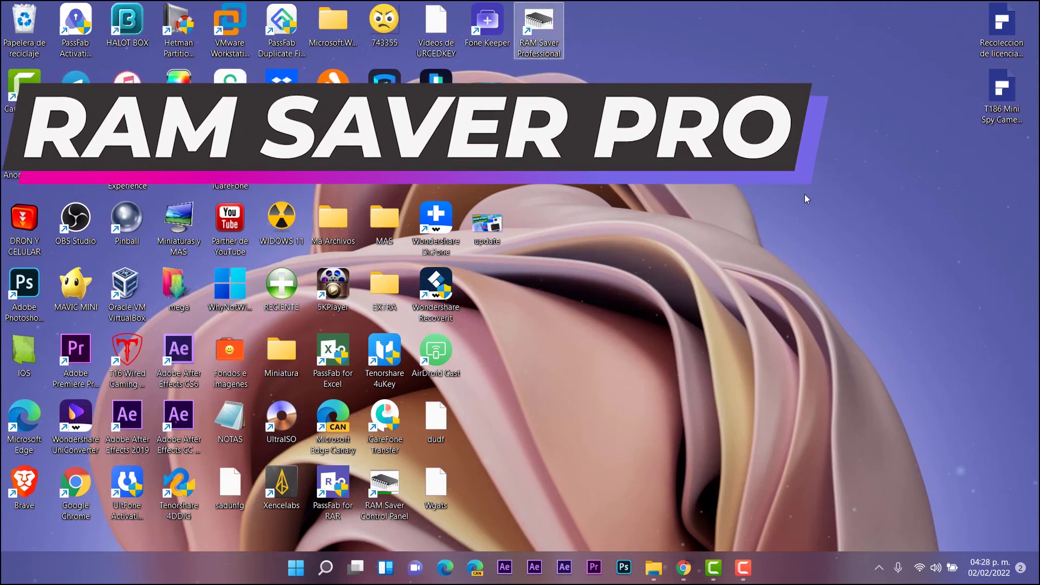
{"action": "left_click", "coordinate": [877, 574]}
{"action": "mouse_move", "coordinate": [904, 536]}
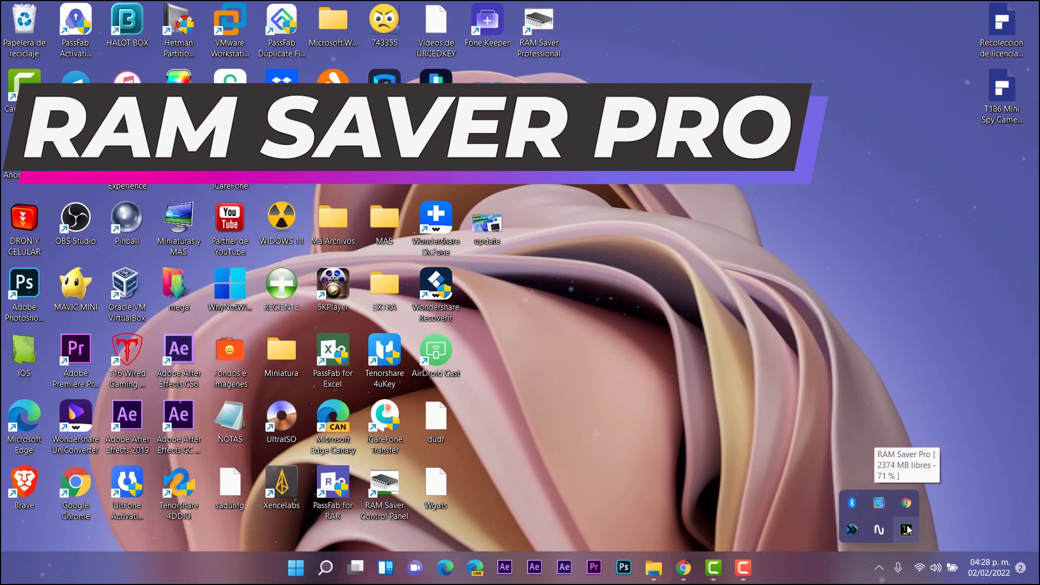
{"action": "left_click", "coordinate": [907, 530]}
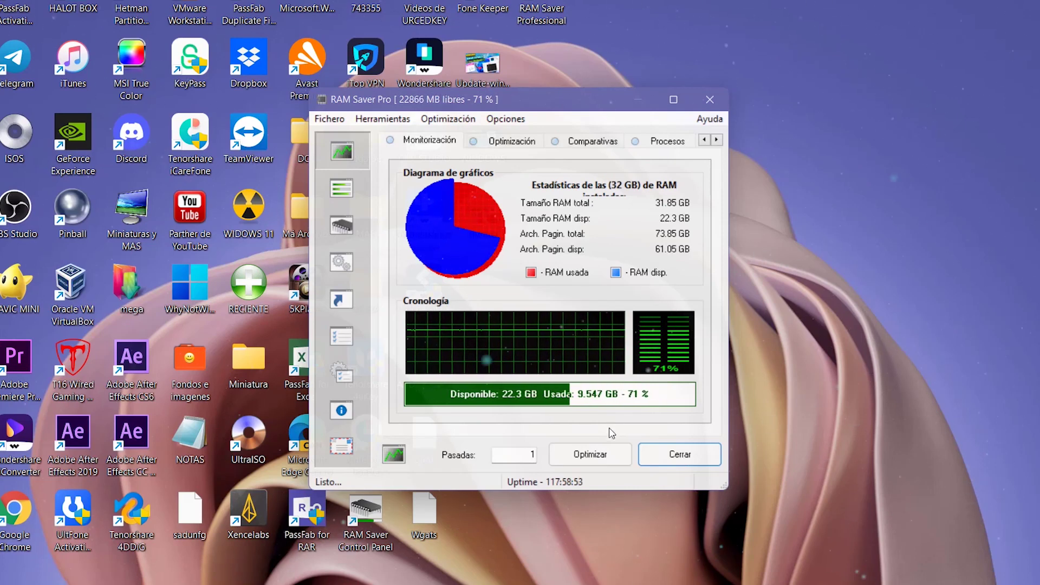
Run the RAM optimization twice with the number of passes at 1
{"action": "left_click", "coordinate": [614, 452]}
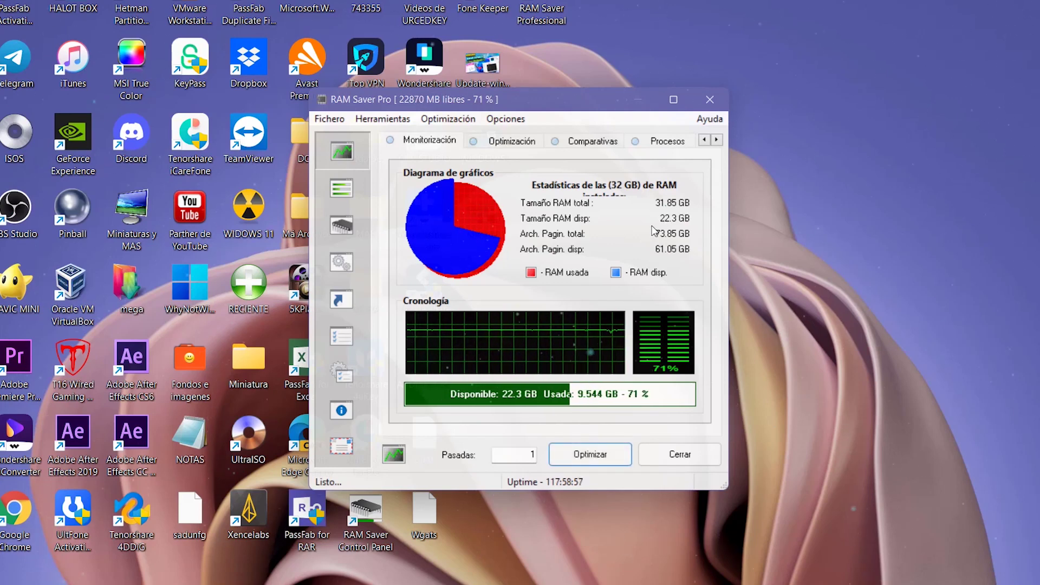
{"action": "left_click", "coordinate": [597, 458]}
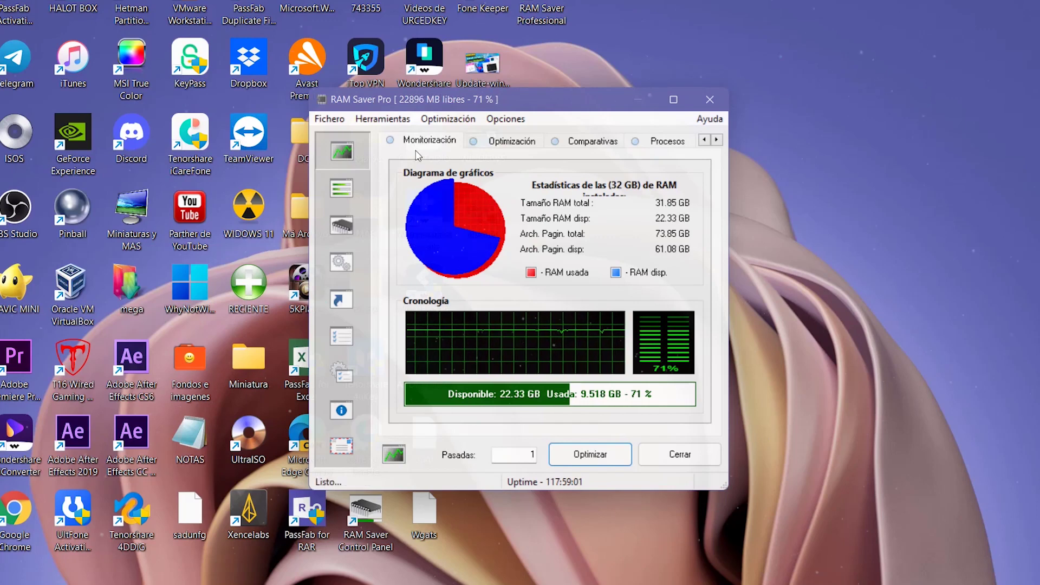
Examine the memory optimization statistics and the RAM benchmark settings in RAM Saver Pro
{"action": "left_click", "coordinate": [342, 191]}
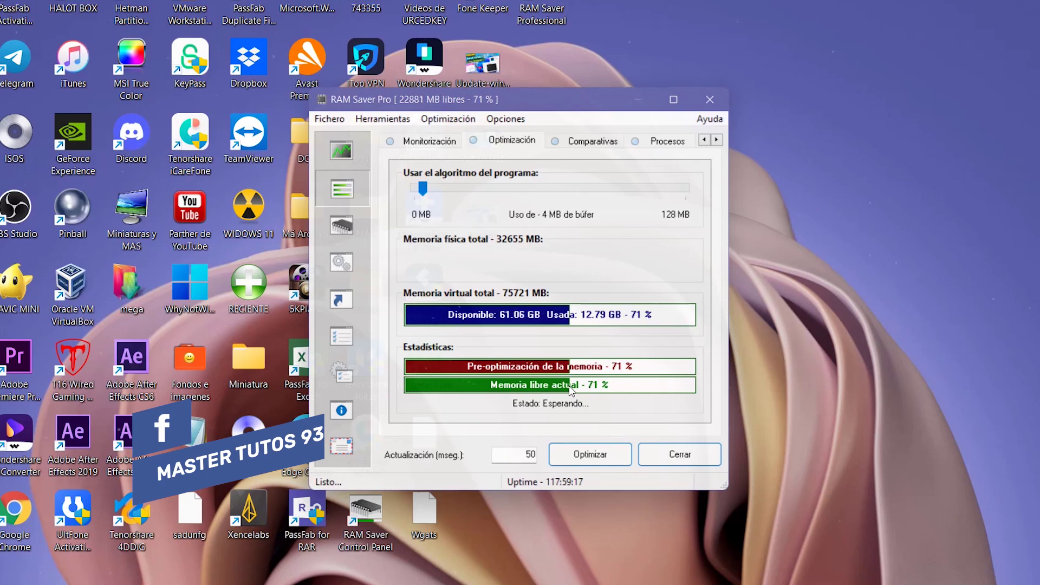
{"action": "left_click", "coordinate": [342, 230]}
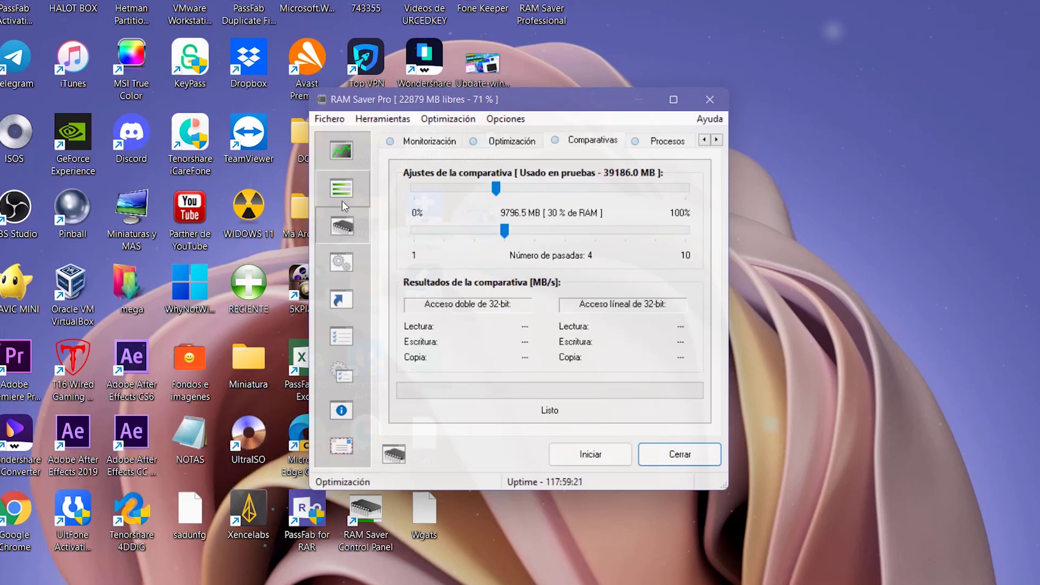
{"action": "left_click", "coordinate": [343, 201]}
{"action": "left_click", "coordinate": [359, 222]}
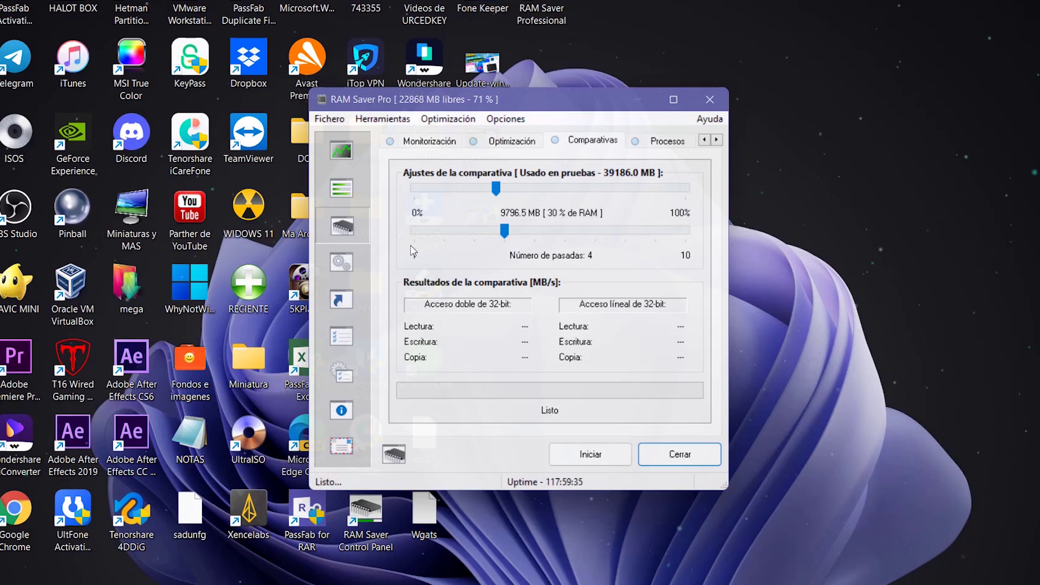
Examine the full list of running processes and their memory sizes, including CamRecorder.exe and chrome.exe
{"action": "left_click", "coordinate": [338, 265]}
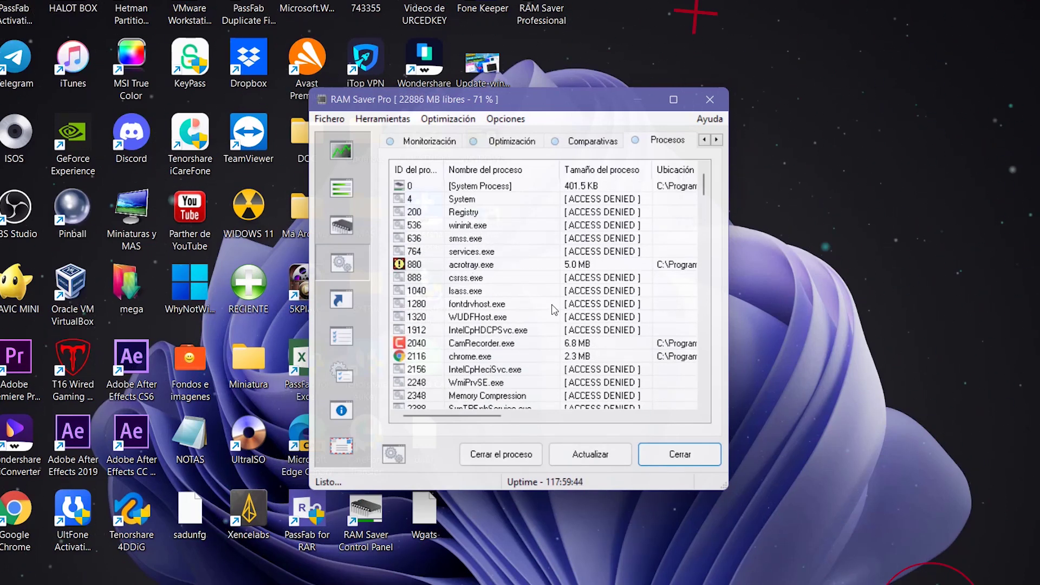
{"action": "scroll", "coordinate": [513, 293], "scroll_direction": "down", "scroll_amount": 2}
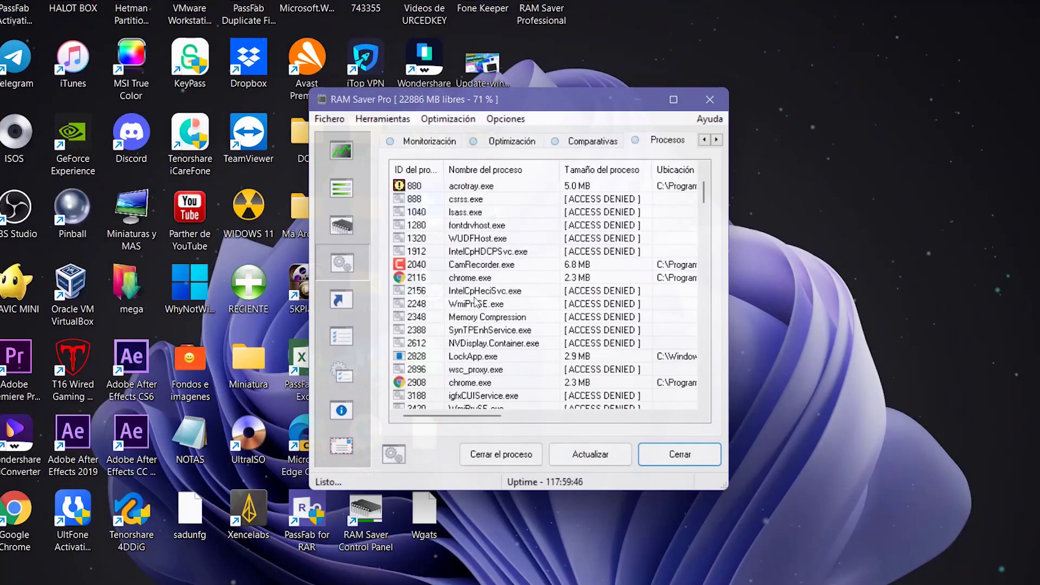
{"action": "left_click", "coordinate": [486, 266]}
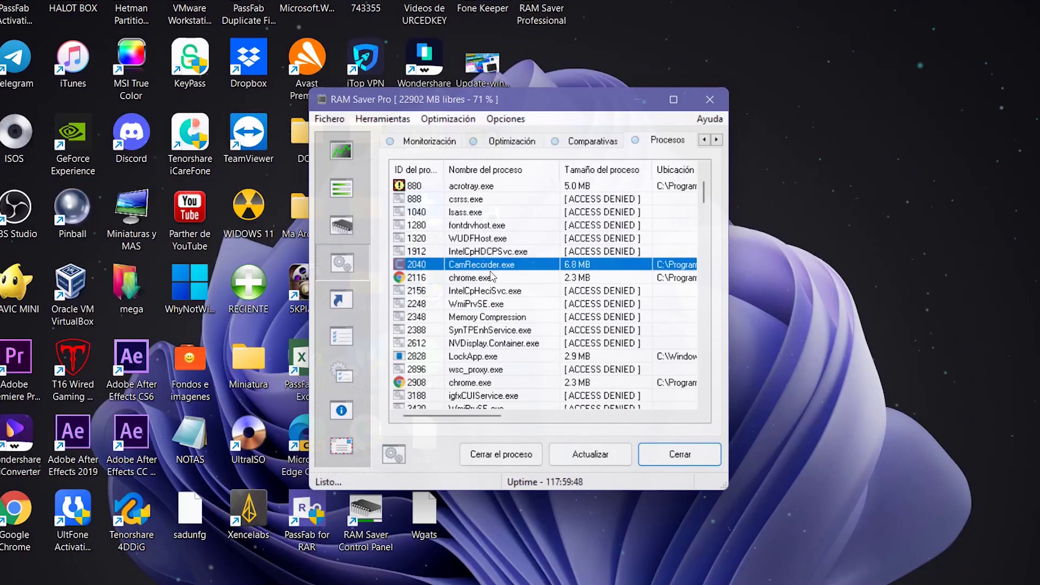
{"action": "left_click", "coordinate": [471, 279]}
{"action": "scroll", "coordinate": [475, 298], "scroll_direction": "down", "scroll_amount": 12}
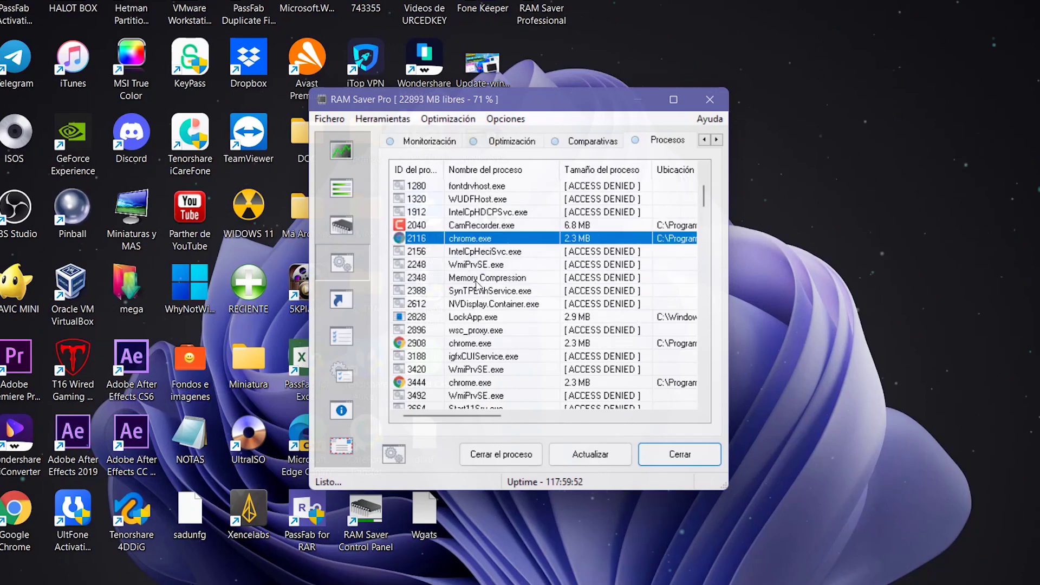
{"action": "scroll", "coordinate": [461, 227], "scroll_direction": "up", "scroll_amount": 10}
{"action": "scroll", "coordinate": [471, 271], "scroll_direction": "down", "scroll_amount": 20}
{"action": "scroll", "coordinate": [477, 278], "scroll_direction": "down", "scroll_amount": 2}
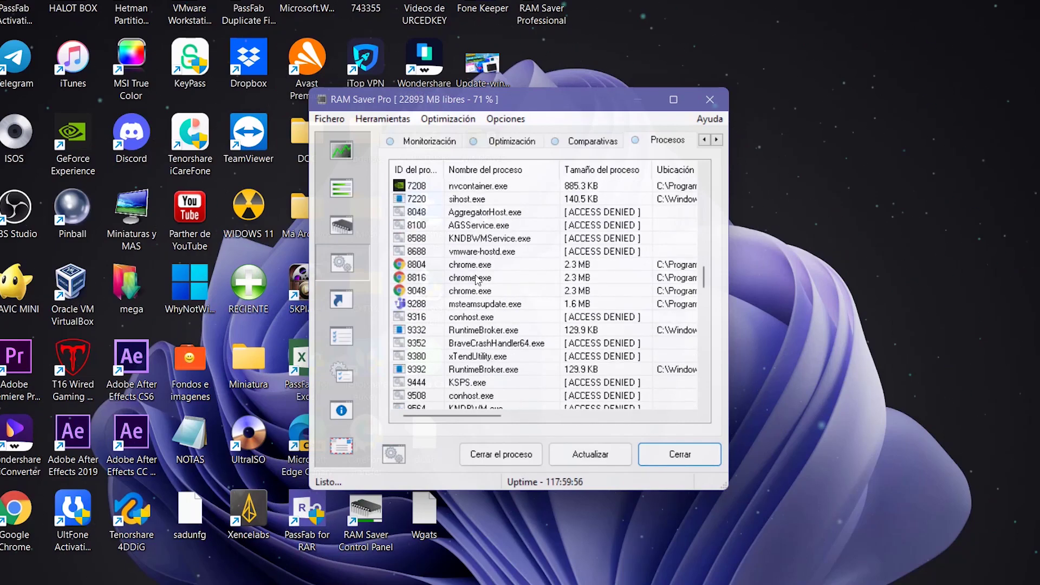
{"action": "scroll", "coordinate": [477, 279], "scroll_direction": "down", "scroll_amount": 13}
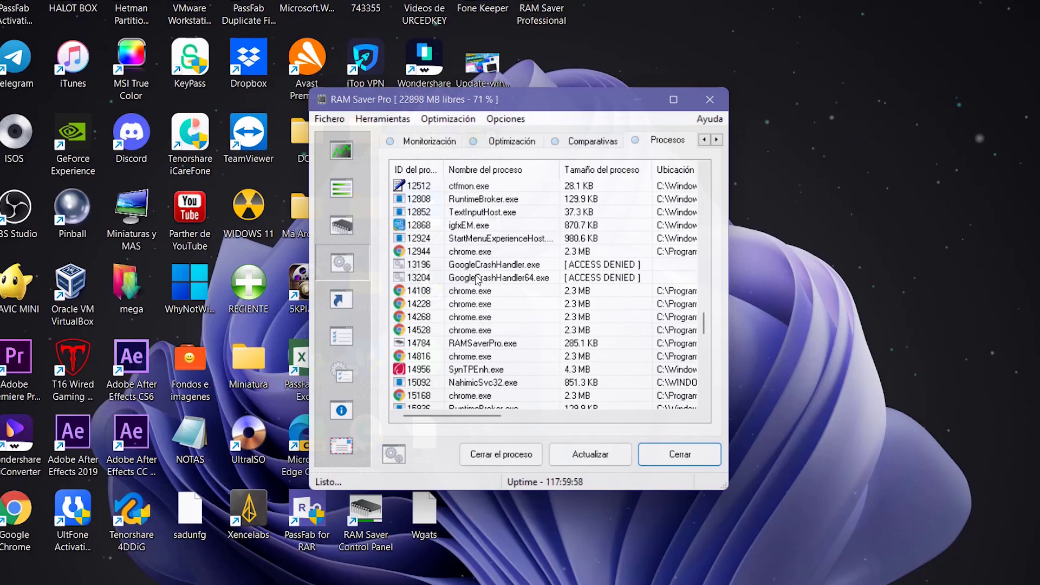
{"action": "scroll", "coordinate": [476, 279], "scroll_direction": "down", "scroll_amount": 15}
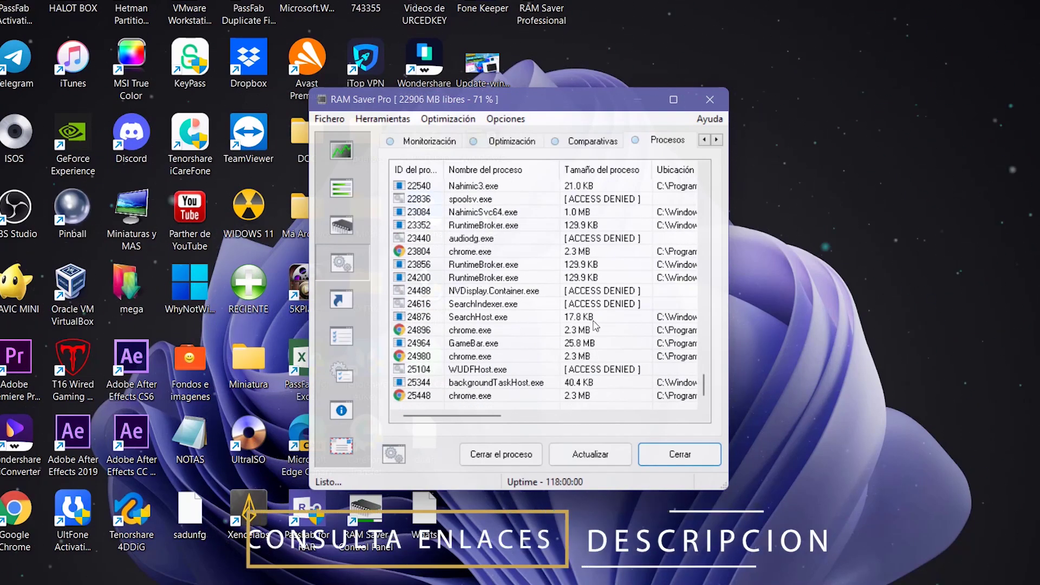
Select the spoolsv.exe process and refresh the list of running processes
{"action": "left_click", "coordinate": [515, 238]}
{"action": "left_click", "coordinate": [511, 200]}
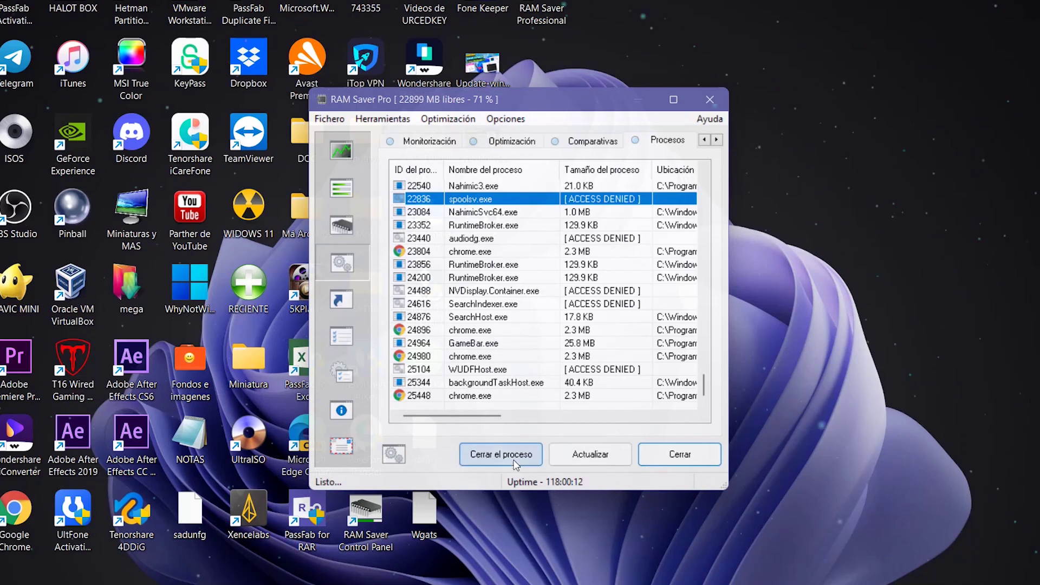
{"action": "left_click", "coordinate": [590, 454]}
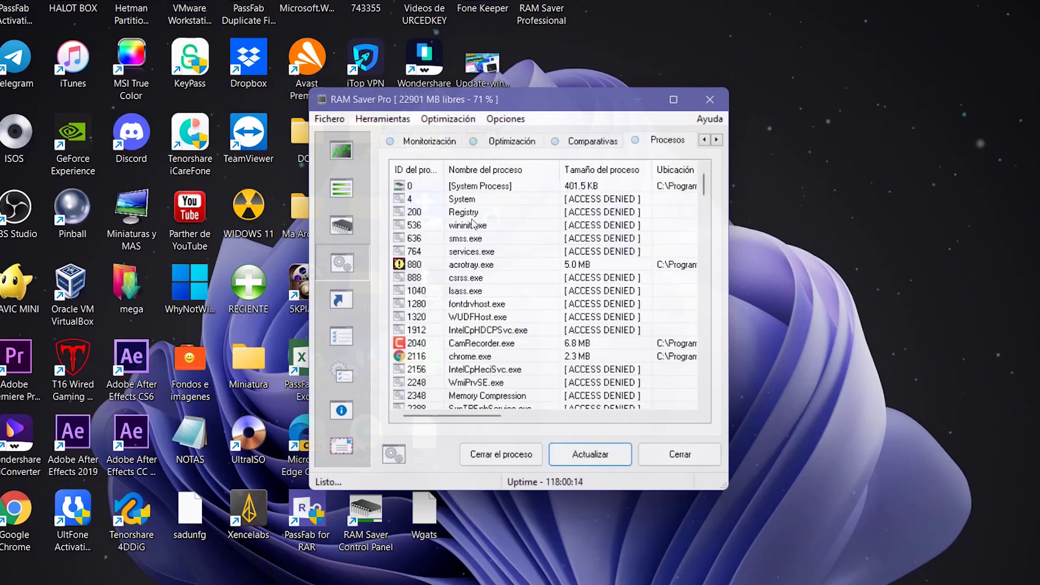
Examine the memory-freeing shortcut settings, the program options and the system information in RAM Saver Pro
{"action": "left_click", "coordinate": [353, 304]}
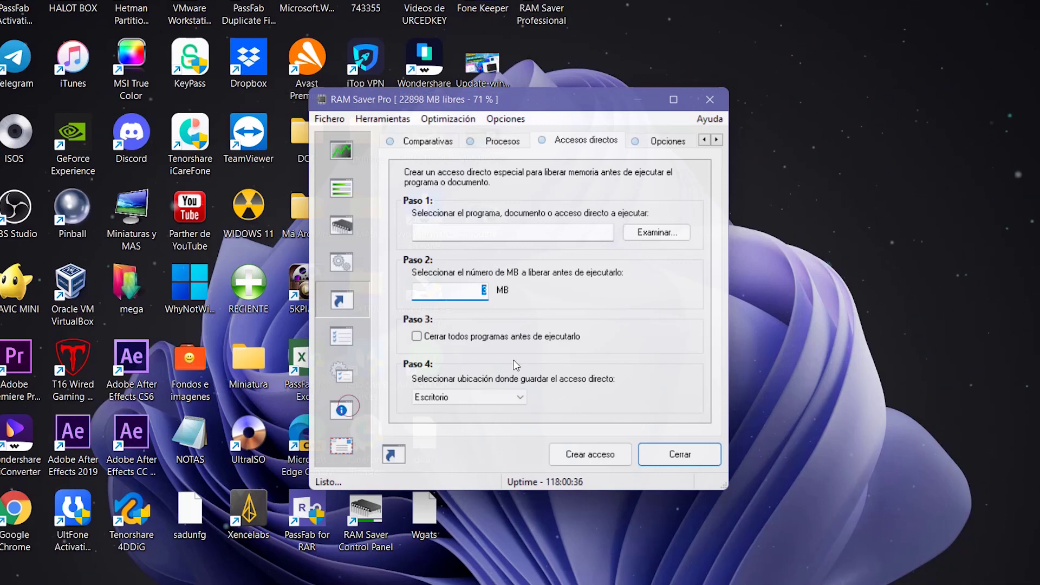
{"action": "left_click", "coordinate": [347, 345]}
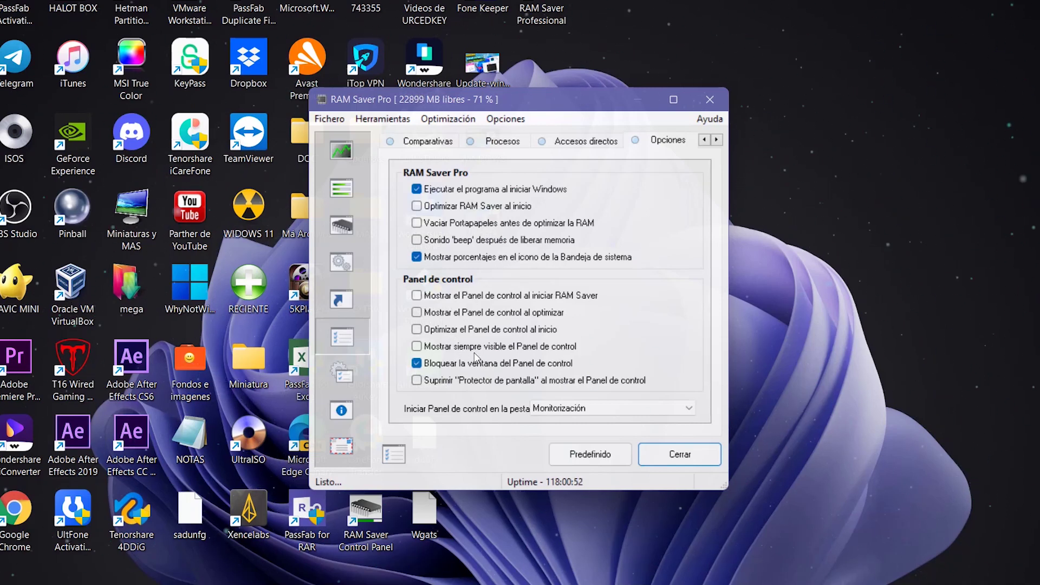
{"action": "left_click", "coordinate": [342, 412]}
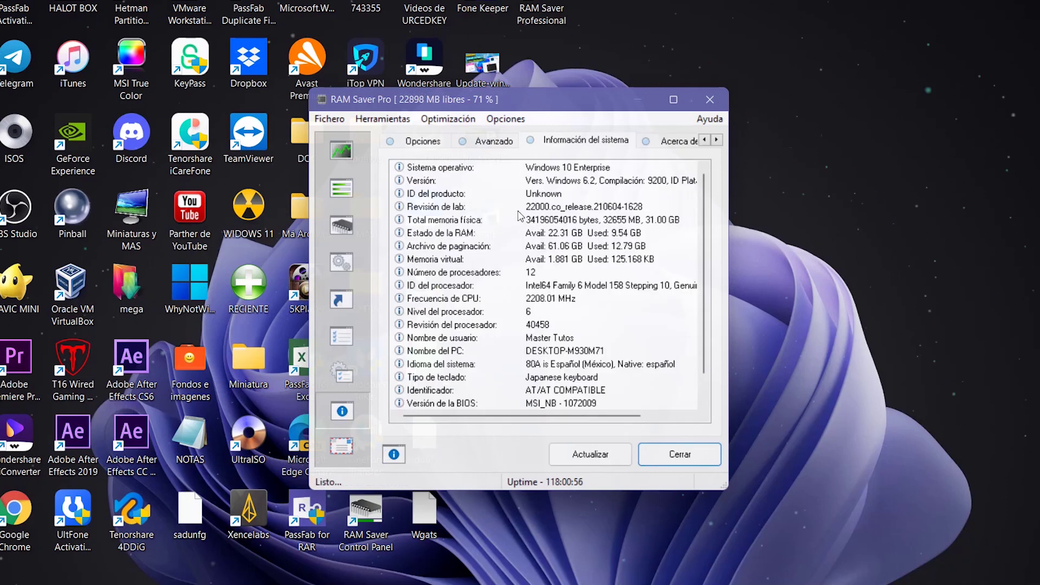
{"action": "scroll", "coordinate": [523, 238], "scroll_direction": "down", "scroll_amount": 1}
{"action": "scroll", "coordinate": [534, 275], "scroll_direction": "up", "scroll_amount": 1}
{"action": "left_click", "coordinate": [351, 454]}
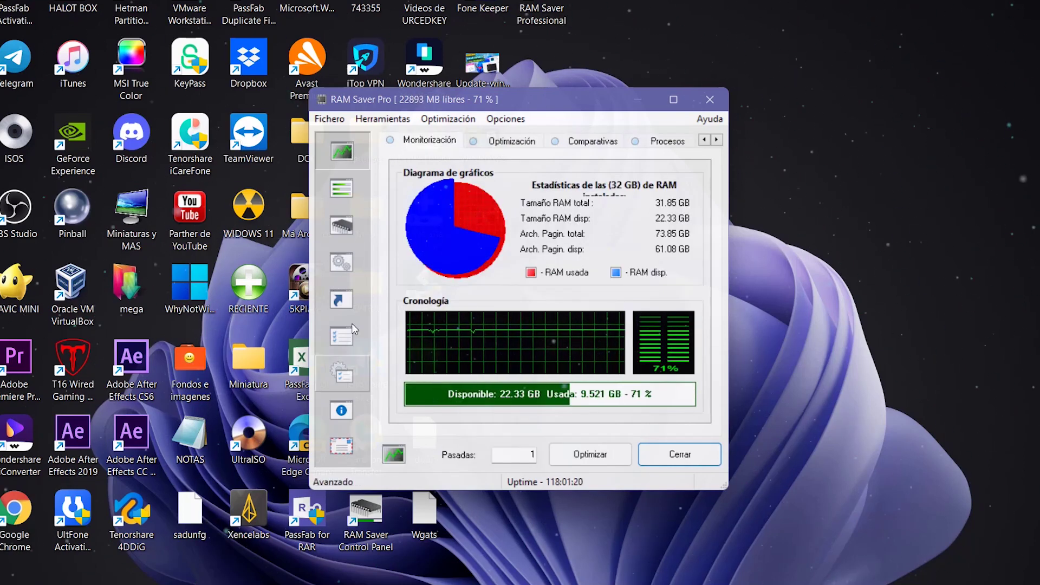
{"action": "left_click", "coordinate": [717, 140]}
{"action": "left_click", "coordinate": [720, 140]}
{"action": "left_click", "coordinate": [719, 140]}
{"action": "left_click", "coordinate": [719, 140]}
{"action": "left_click", "coordinate": [719, 139]}
{"action": "left_click", "coordinate": [448, 119]}
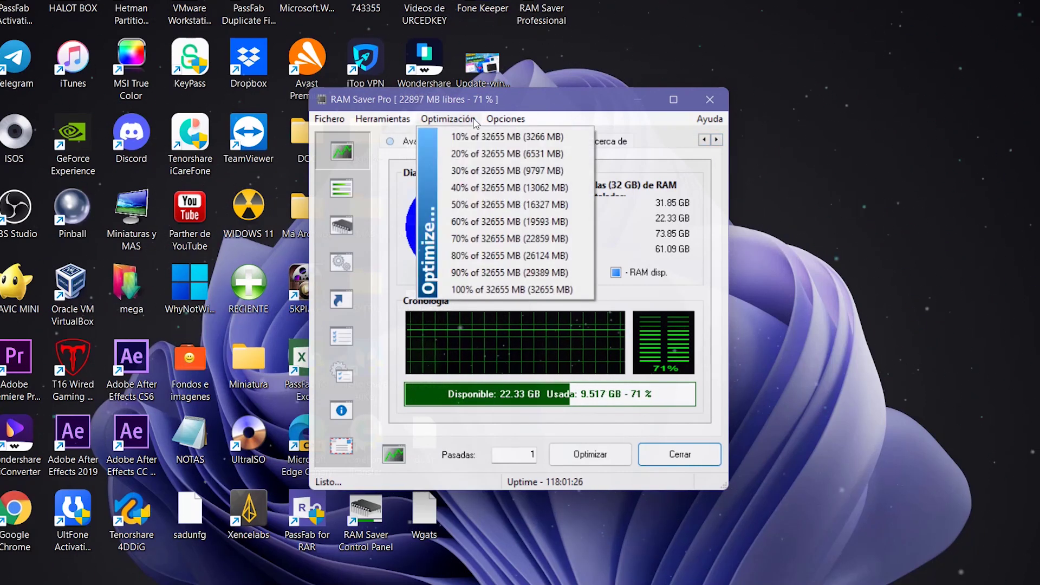
{"action": "mouse_move", "coordinate": [386, 121]}
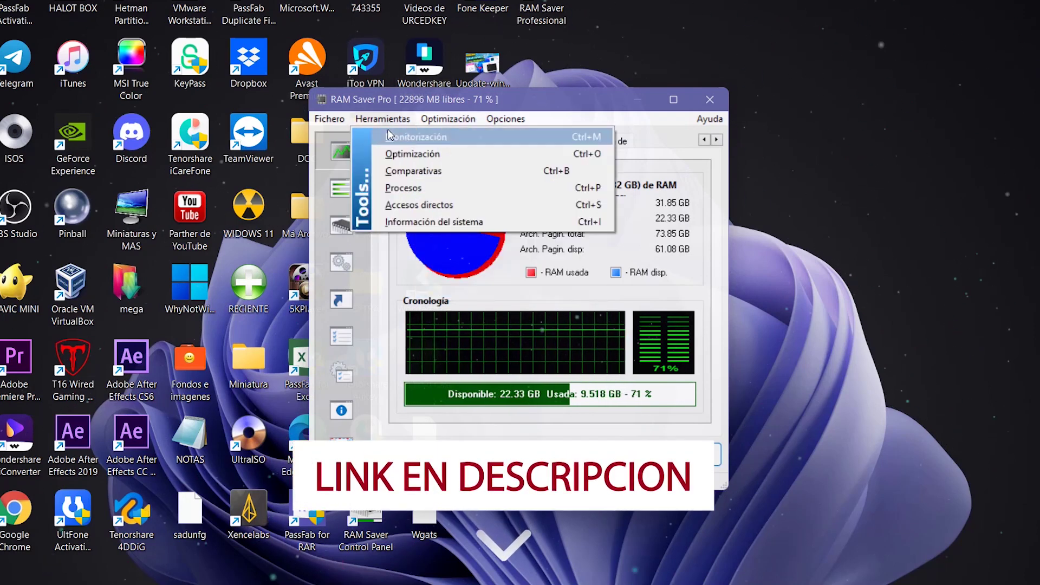
{"action": "mouse_move", "coordinate": [330, 122]}
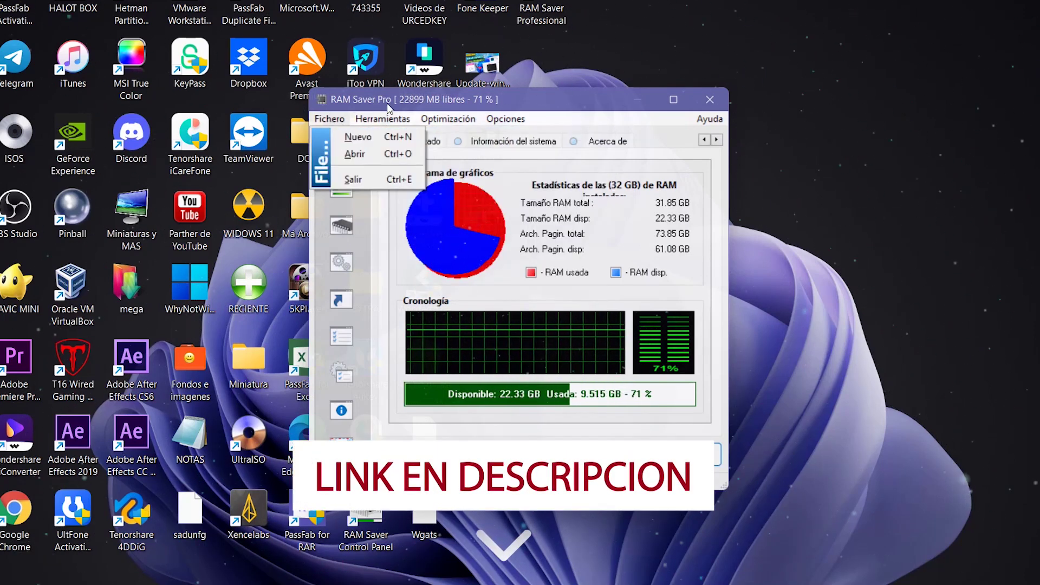
{"action": "left_click_drag", "start_coordinate": [434, 110], "coordinate": [474, 122]}
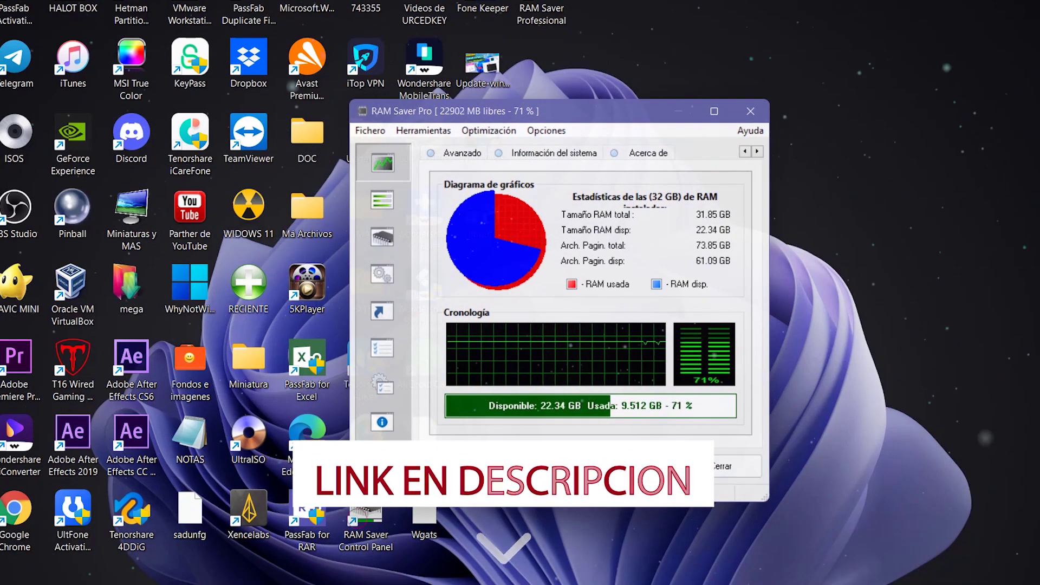
Close the RAM Saver Pro window, reopen it from the hidden tray items and close it again
{"action": "left_click", "coordinate": [751, 111]}
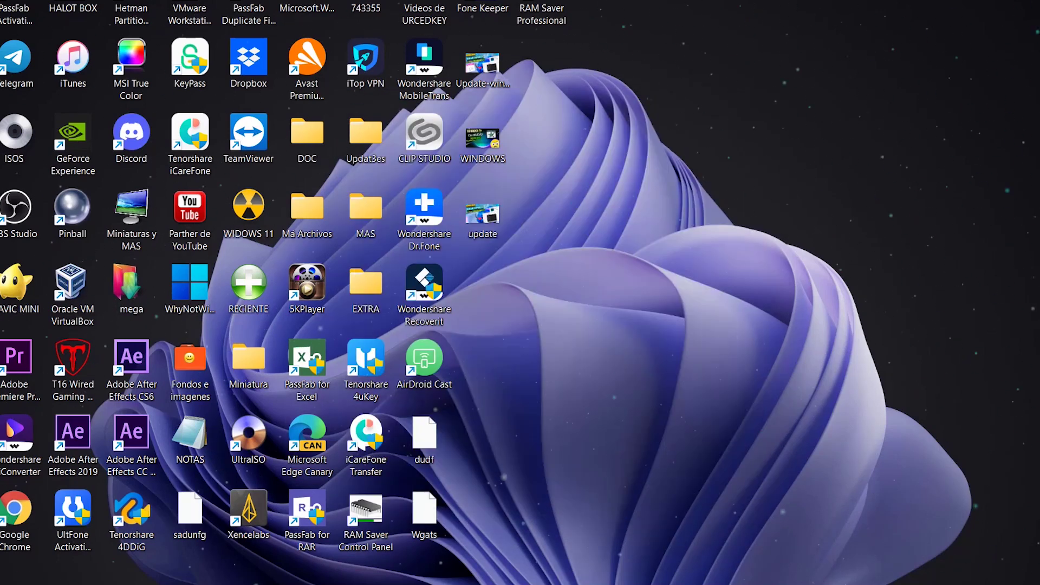
{"action": "left_click", "coordinate": [962, 581]}
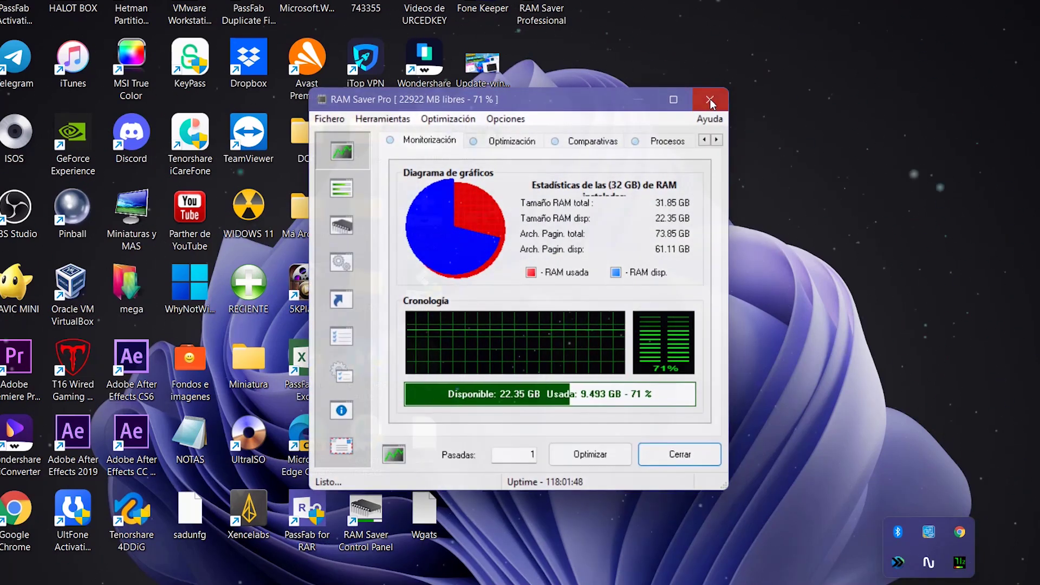
{"action": "left_click", "coordinate": [710, 98]}
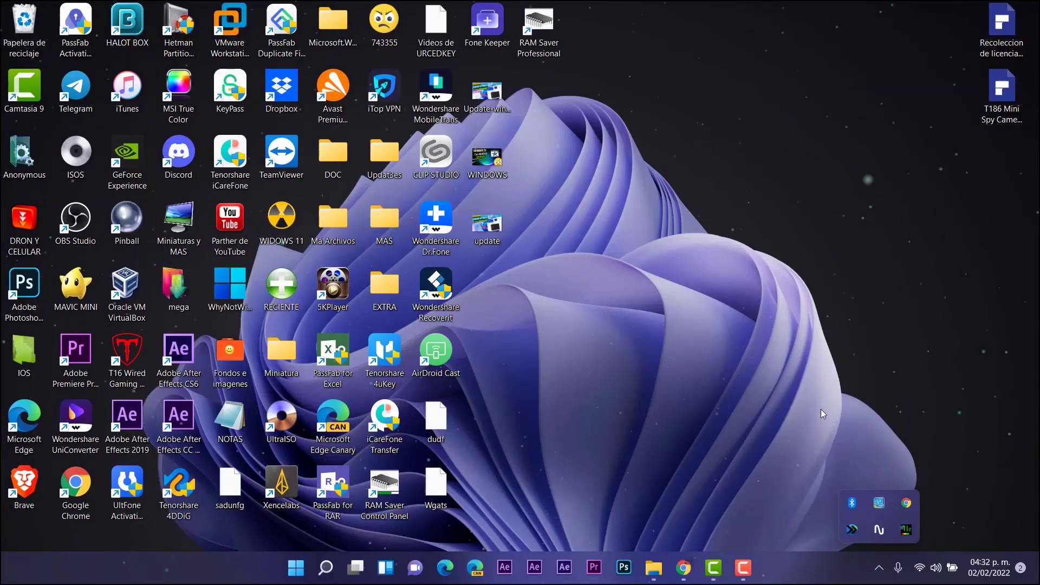
{"action": "left_click", "coordinate": [811, 387]}
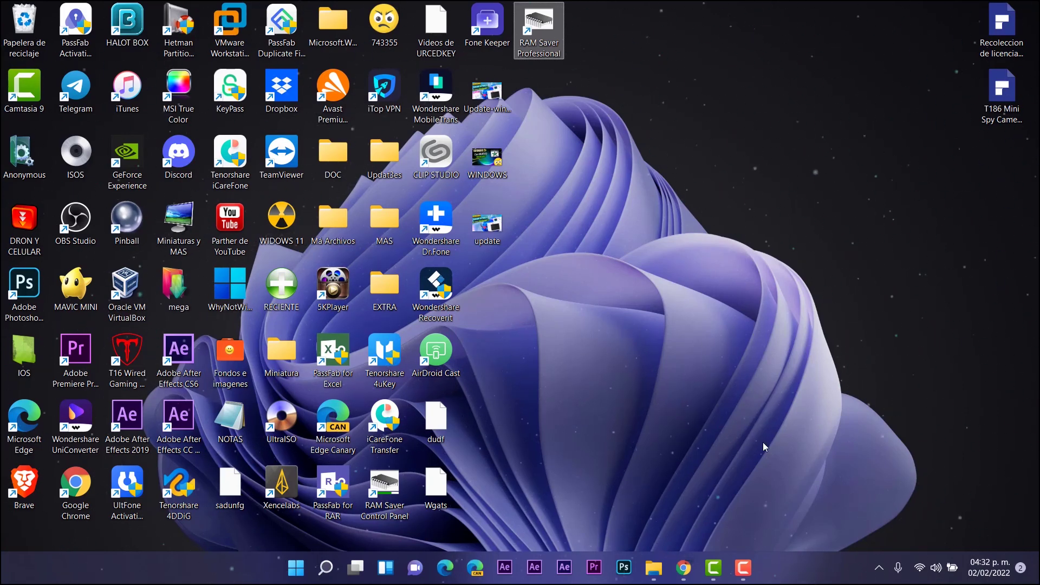
Reopen RAM Saver Pro from the hidden tray items and examine its available options, optimization, tools and file commands
{"action": "left_click", "coordinate": [879, 568]}
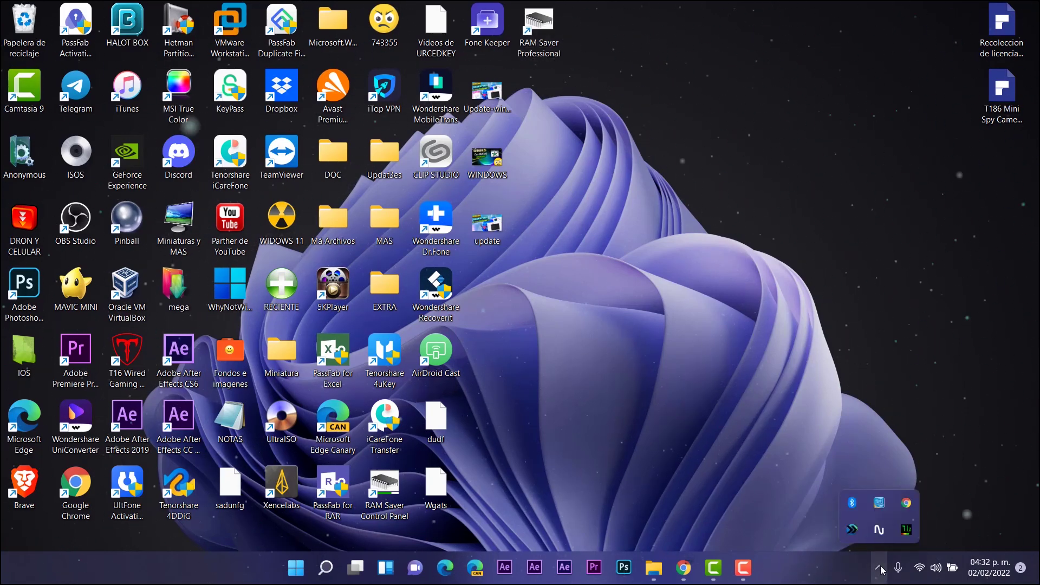
{"action": "left_click", "coordinate": [912, 525]}
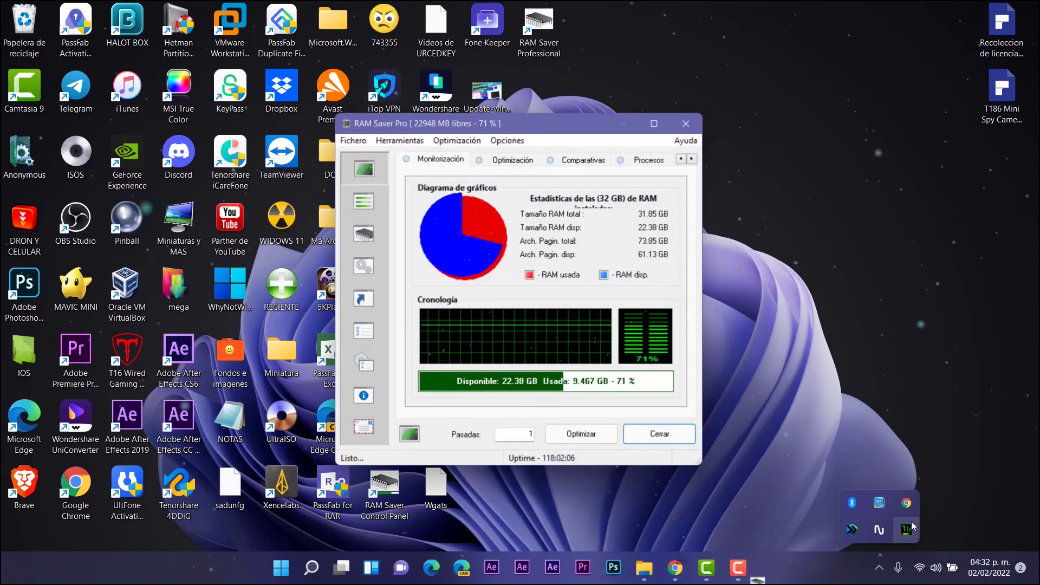
{"action": "left_click", "coordinate": [506, 141]}
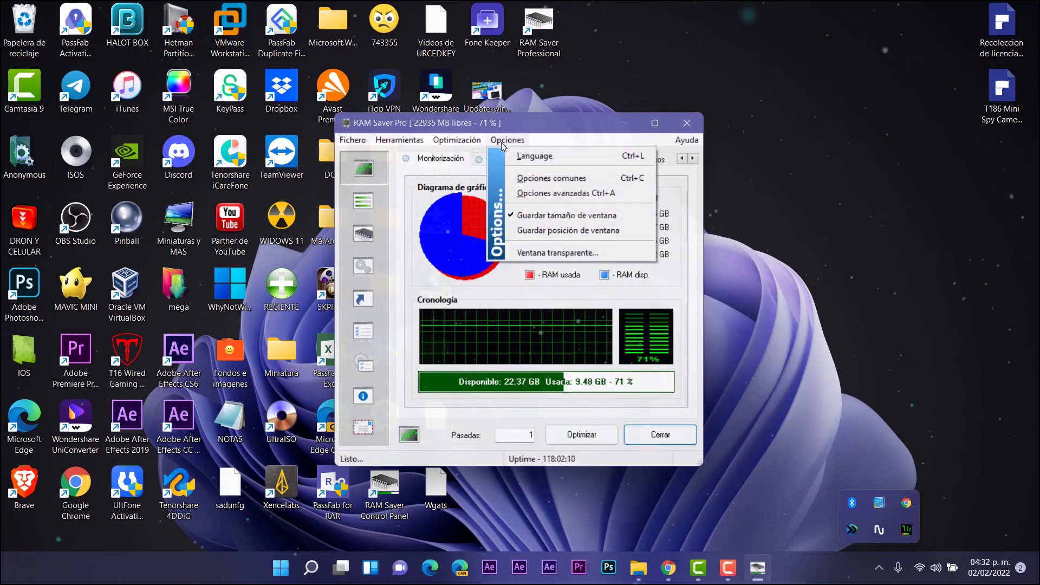
{"action": "mouse_move", "coordinate": [482, 145]}
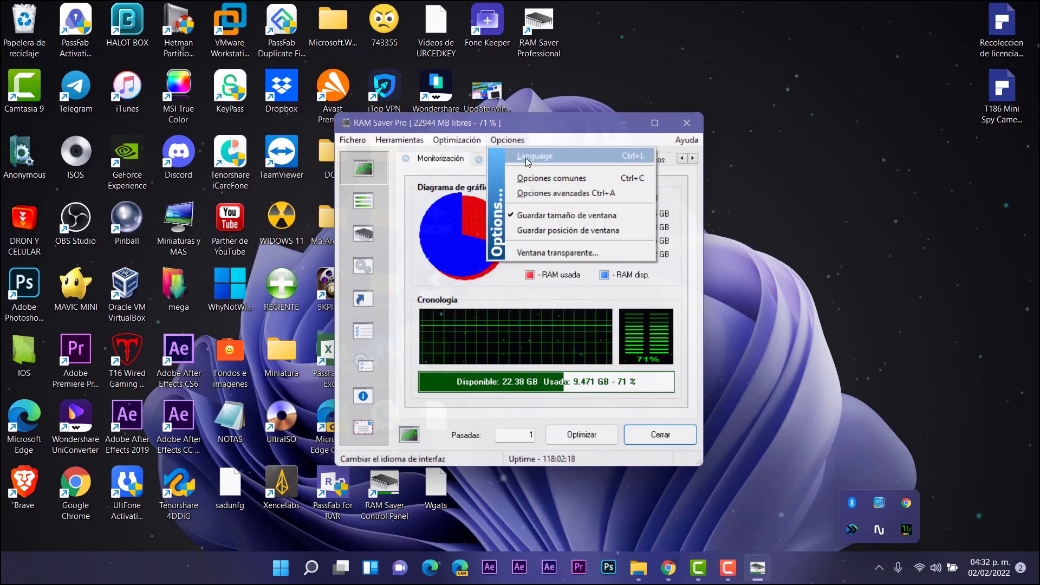
{"action": "left_click", "coordinate": [465, 140]}
{"action": "left_click", "coordinate": [409, 139]}
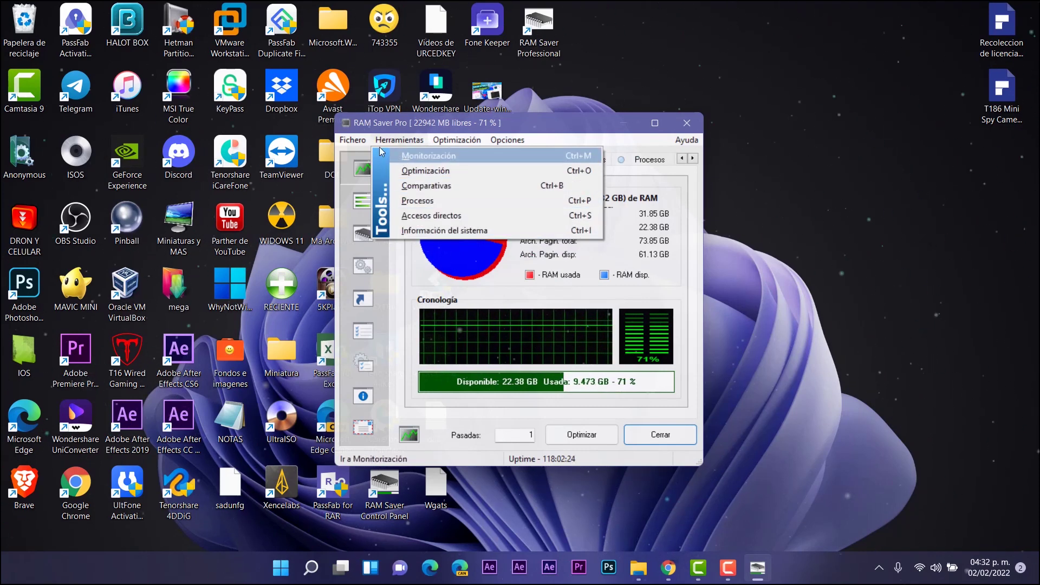
{"action": "mouse_move", "coordinate": [352, 142]}
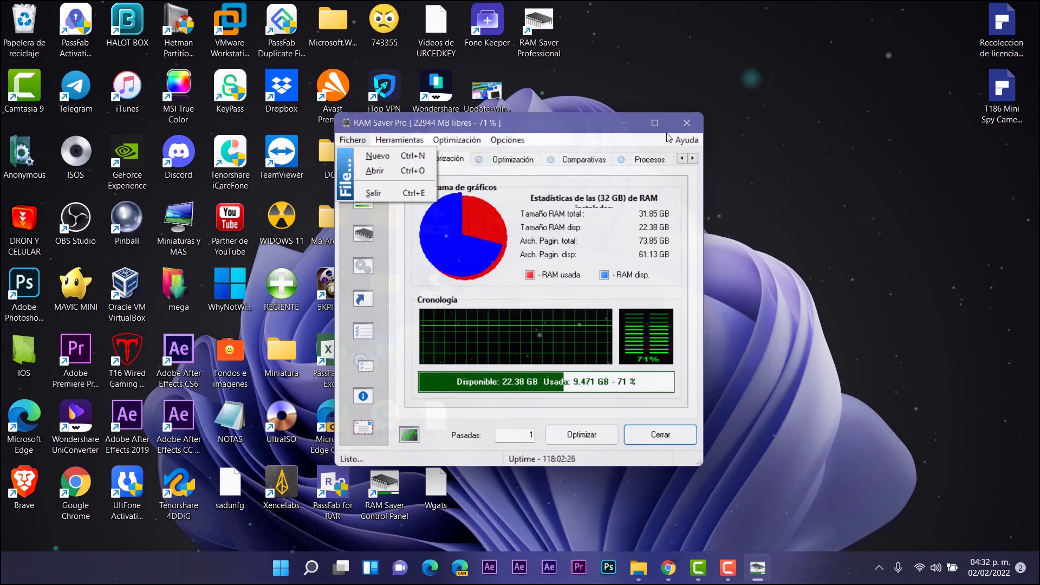